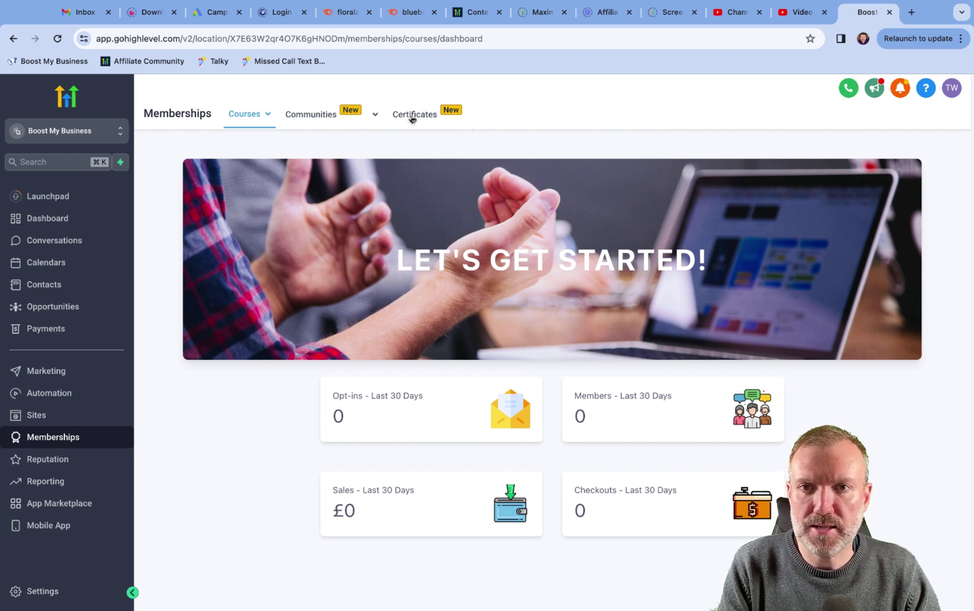
Step: Open the Certificates section and choose + New to start a certificate
{"action": "left_click", "coordinate": [412, 115]}
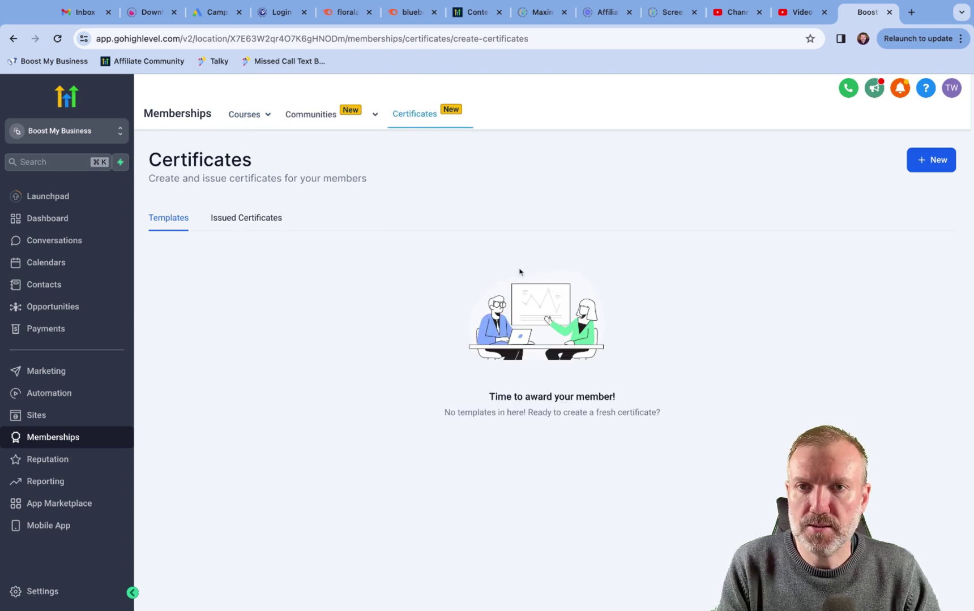
{"action": "left_click", "coordinate": [926, 159]}
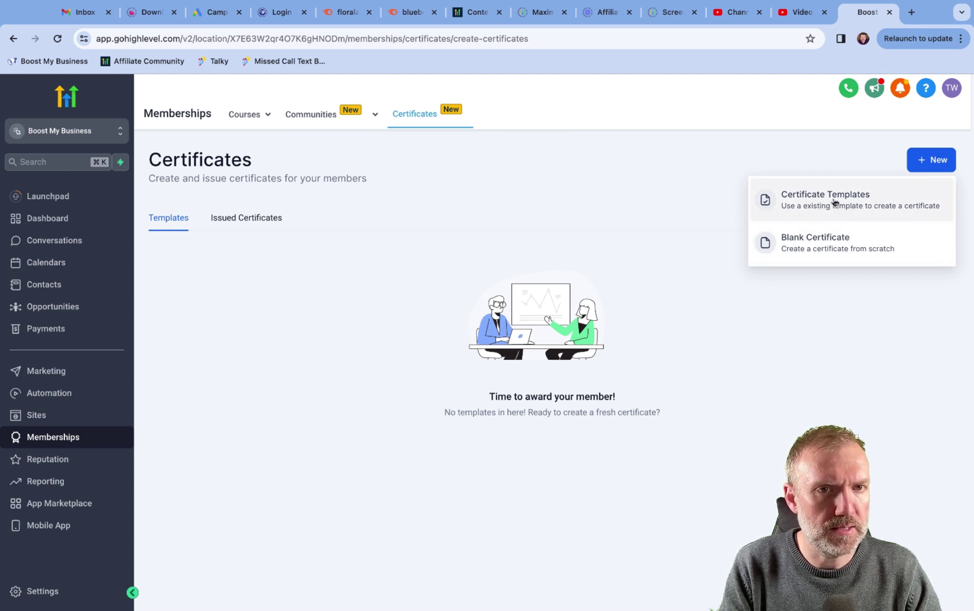
Step: Create a blank certificate and rename it to 'Cert 1'
{"action": "left_click", "coordinate": [824, 244]}
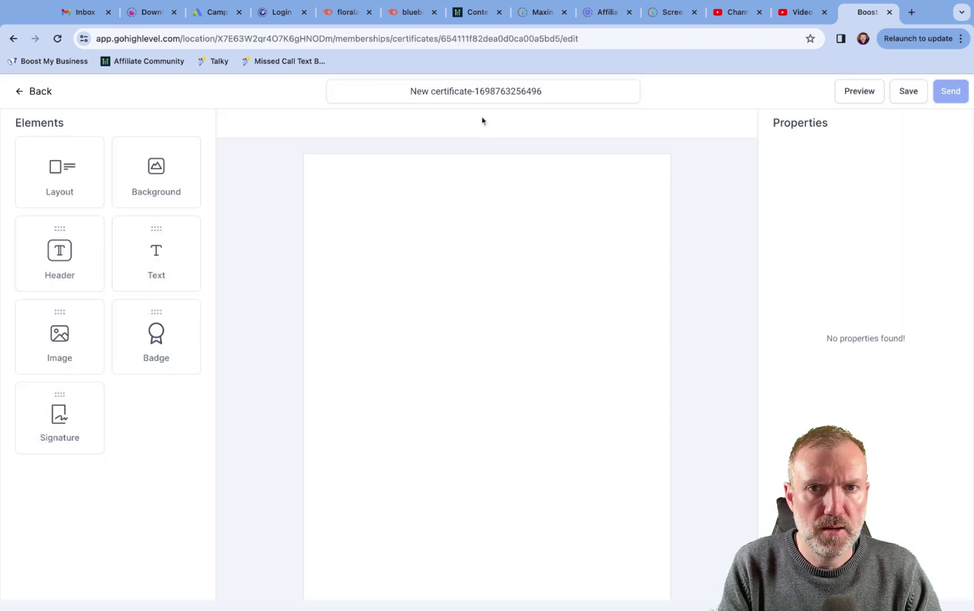
{"action": "left_click", "coordinate": [477, 92]}
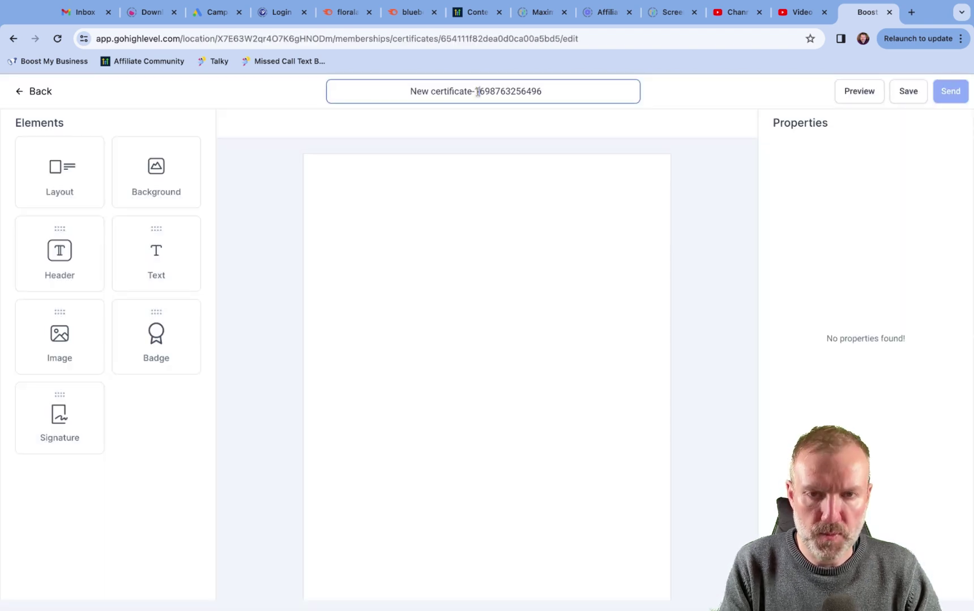
{"action": "triple_click", "coordinate": [477, 92]}
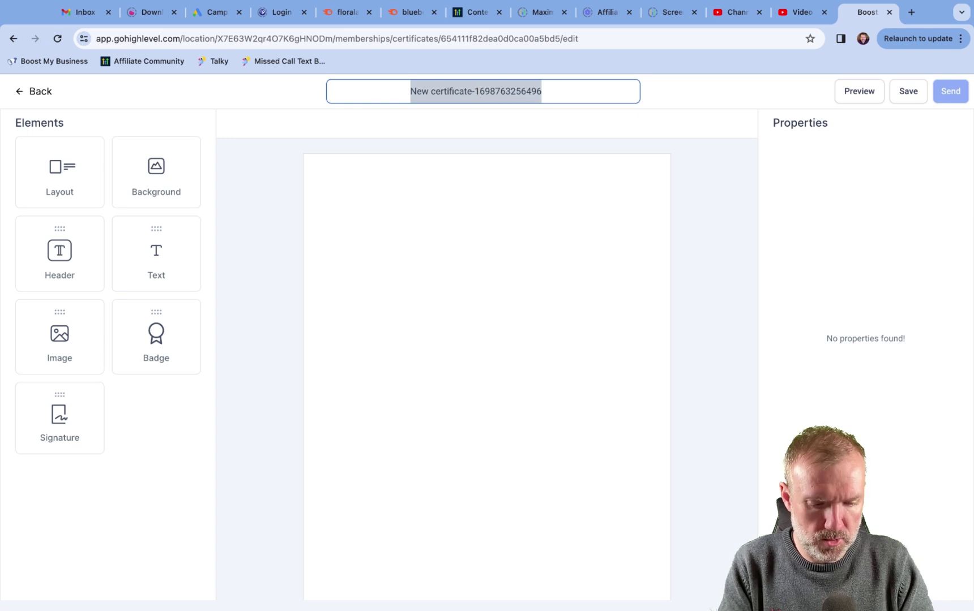
{"action": "type", "text": "Cert 1"}
{"action": "left_click", "coordinate": [413, 157]}
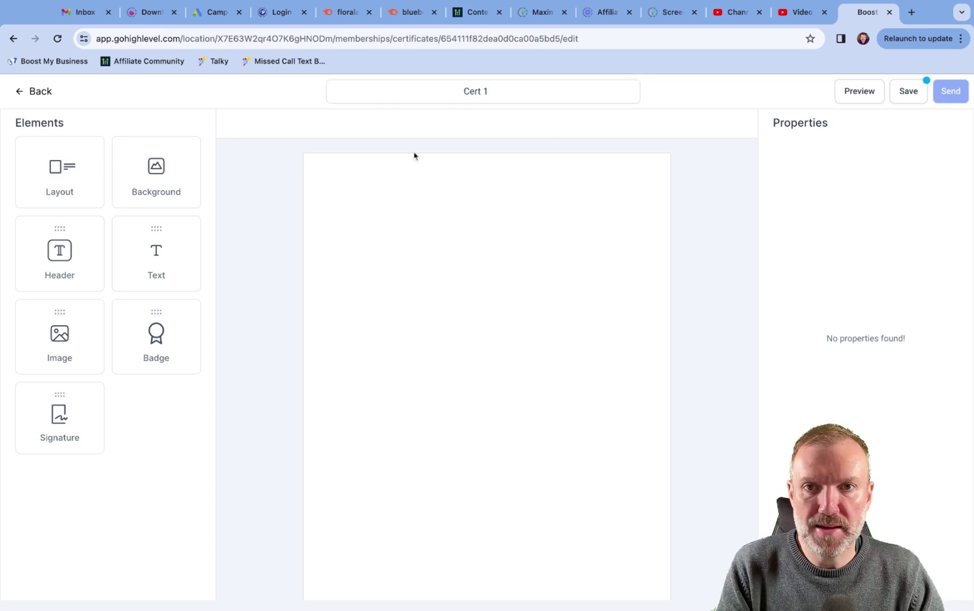
Step: Keep the layout portrait with no frame, after trying landscape and two frames
{"action": "left_click", "coordinate": [62, 171]}
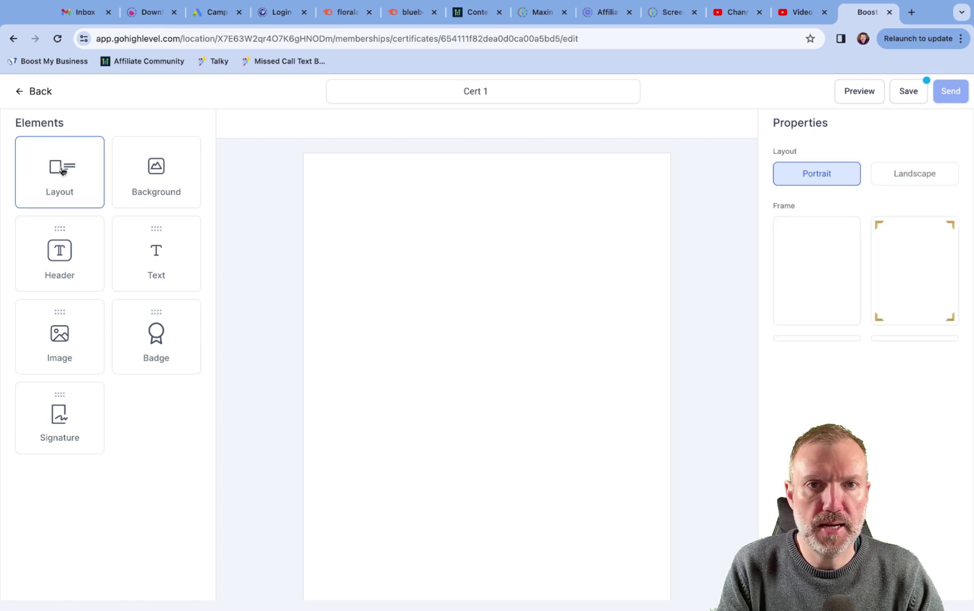
{"action": "left_click", "coordinate": [911, 176]}
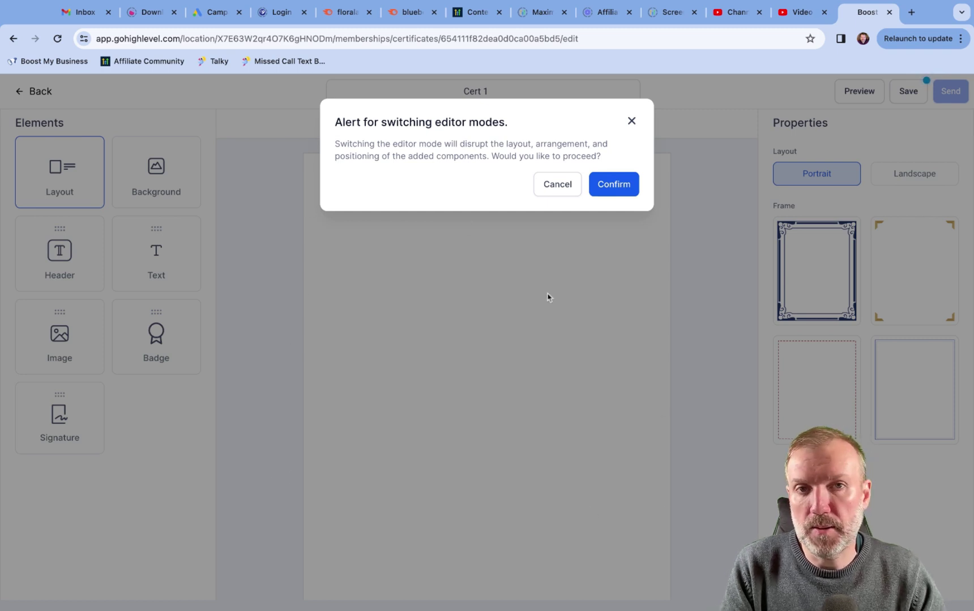
{"action": "left_click", "coordinate": [604, 186]}
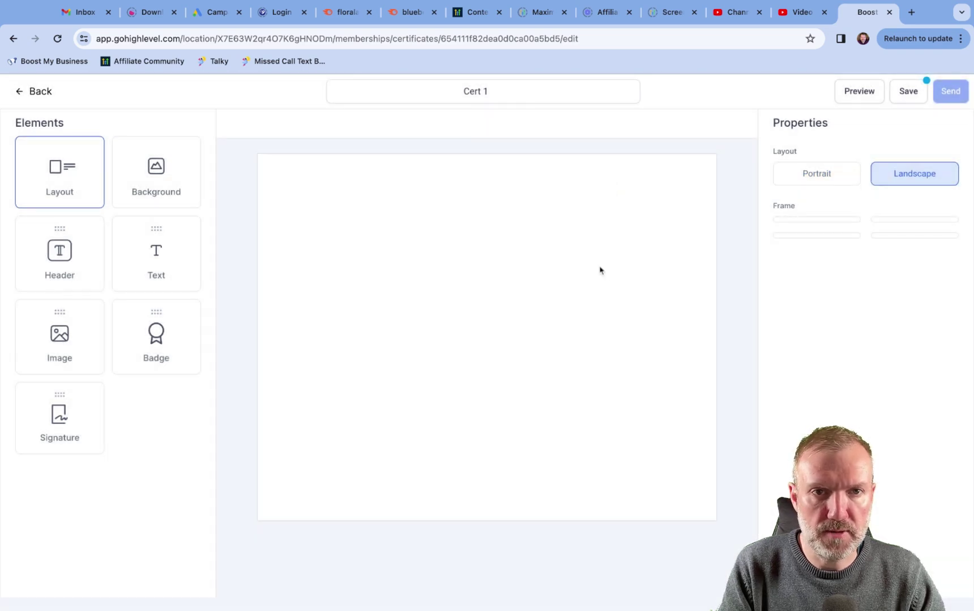
{"action": "left_click", "coordinate": [815, 173]}
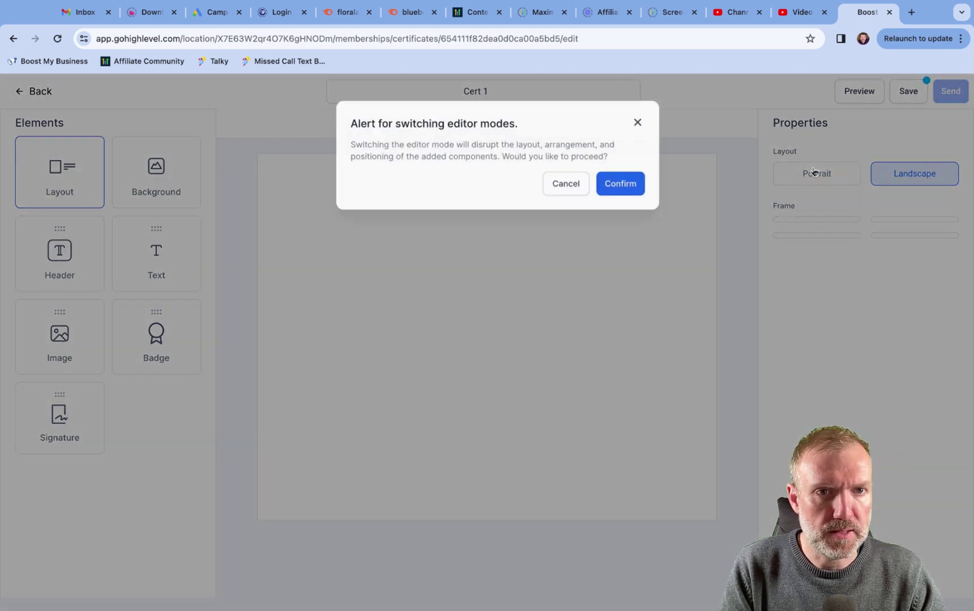
{"action": "left_click", "coordinate": [606, 187]}
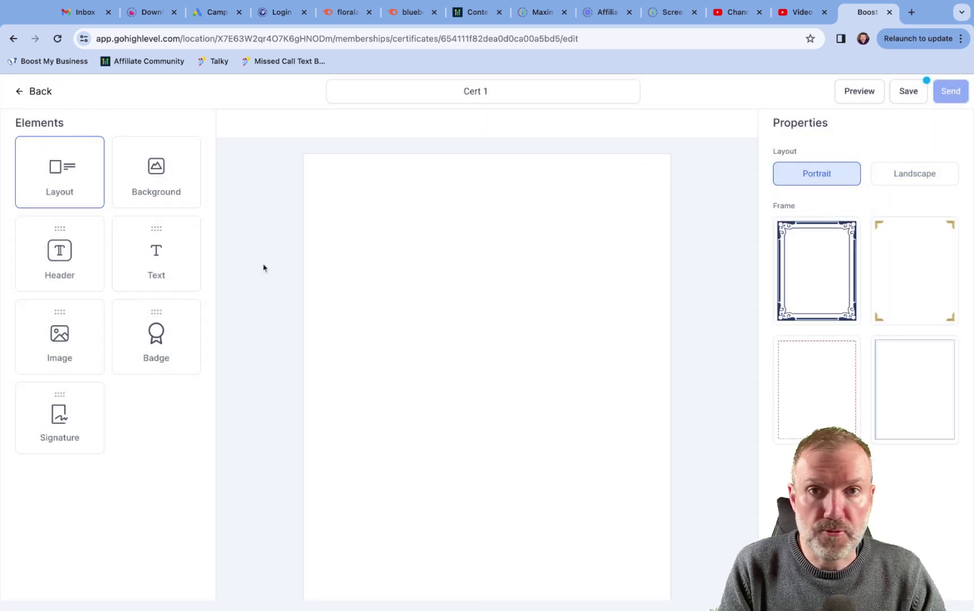
{"action": "left_click", "coordinate": [817, 264]}
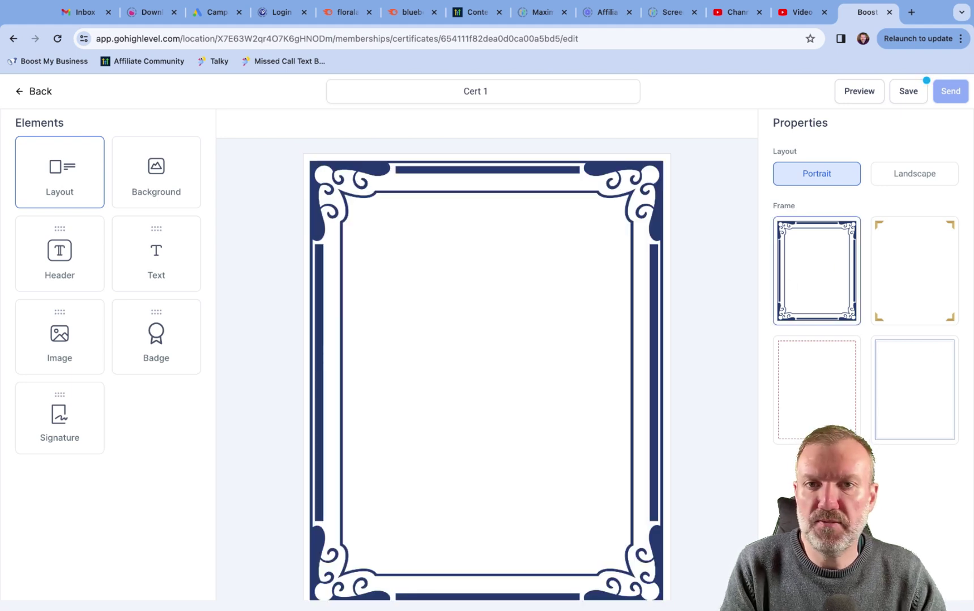
{"action": "left_click", "coordinate": [886, 300]}
{"action": "left_click", "coordinate": [904, 263]}
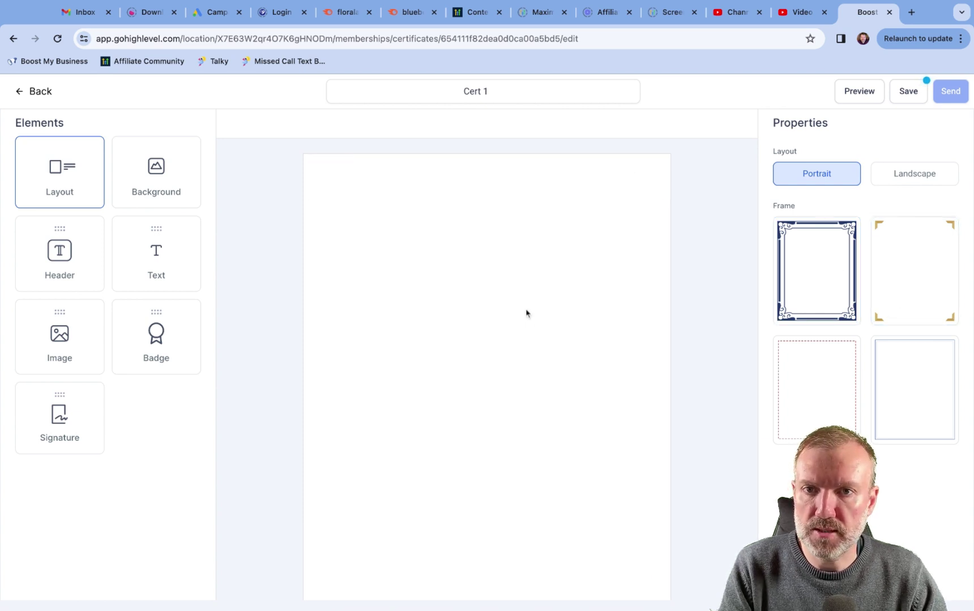
Step: Keep the background colour white (#FFFFFFFF) after trying dark red
{"action": "left_click", "coordinate": [196, 176]}
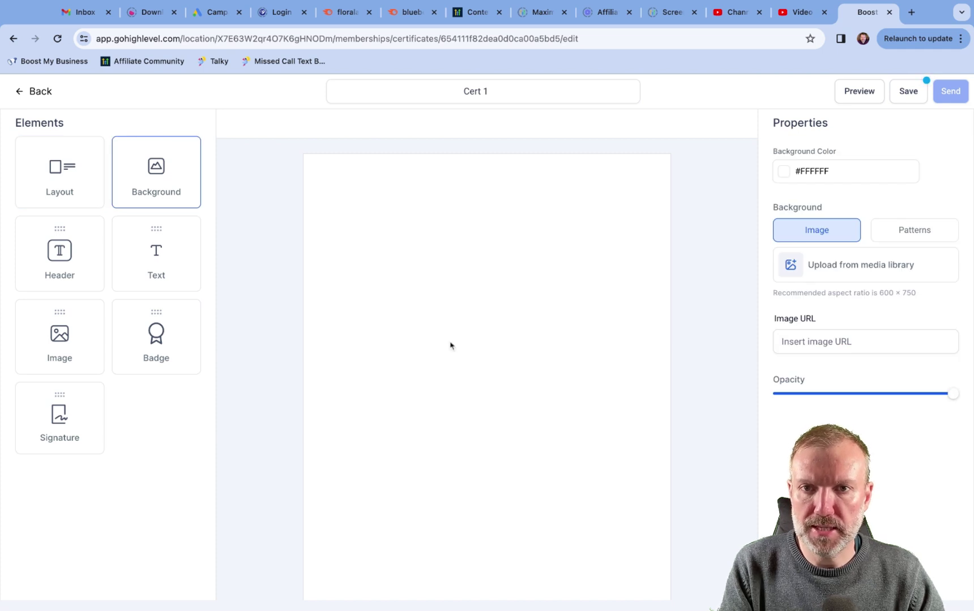
{"action": "scroll", "coordinate": [492, 300], "scroll_direction": "down", "scroll_amount": 1}
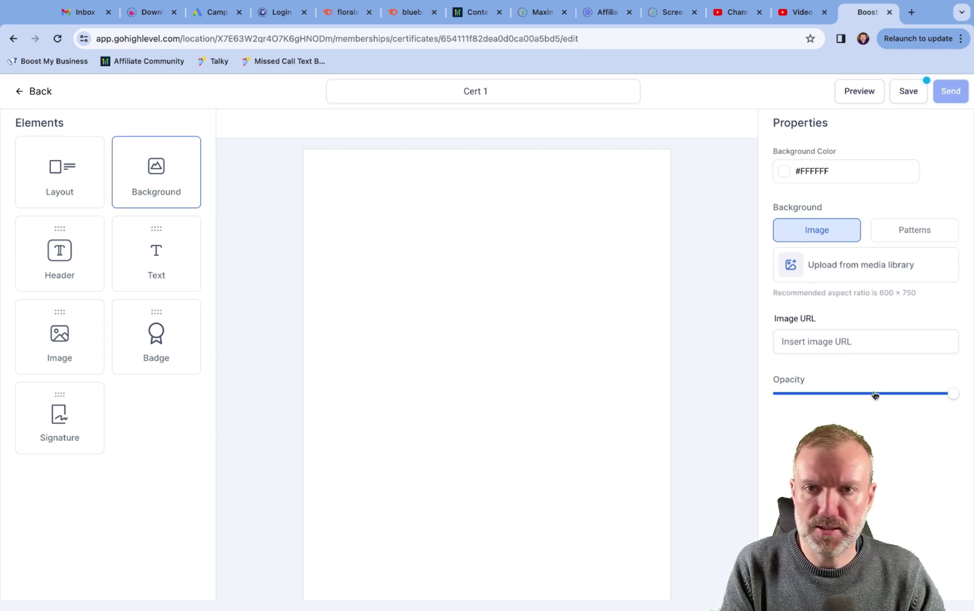
{"action": "left_click", "coordinate": [784, 171]}
{"action": "left_click", "coordinate": [784, 234]}
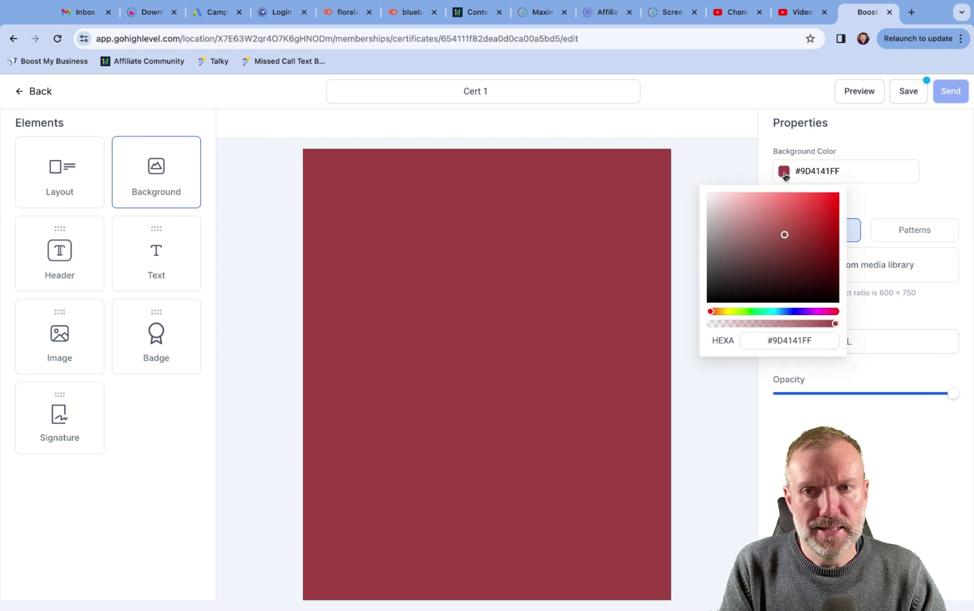
{"action": "key", "text": "ctrl+z"}
{"action": "left_click", "coordinate": [853, 143]}
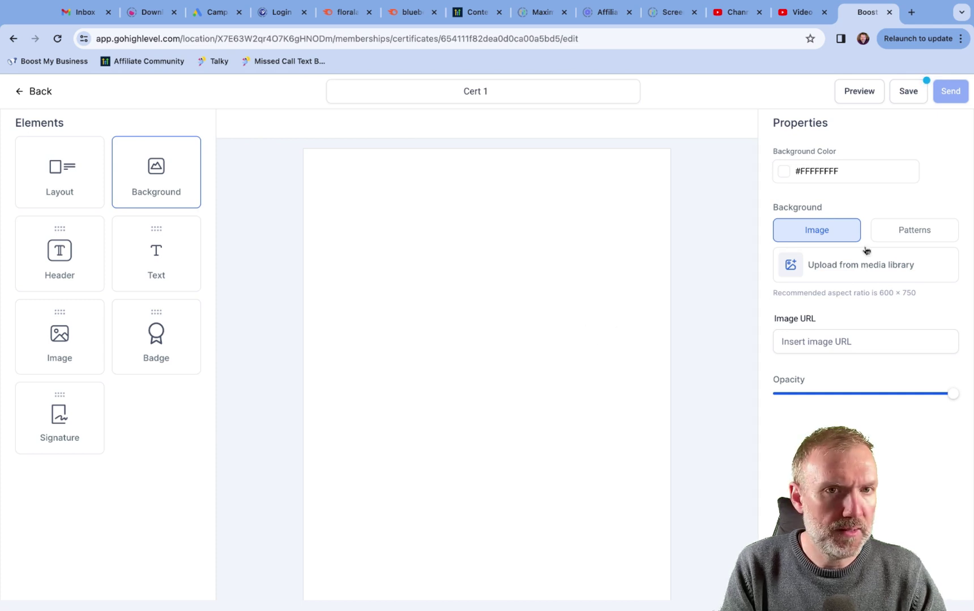
Step: Apply the faint zigzag background pattern
{"action": "left_click", "coordinate": [927, 234]}
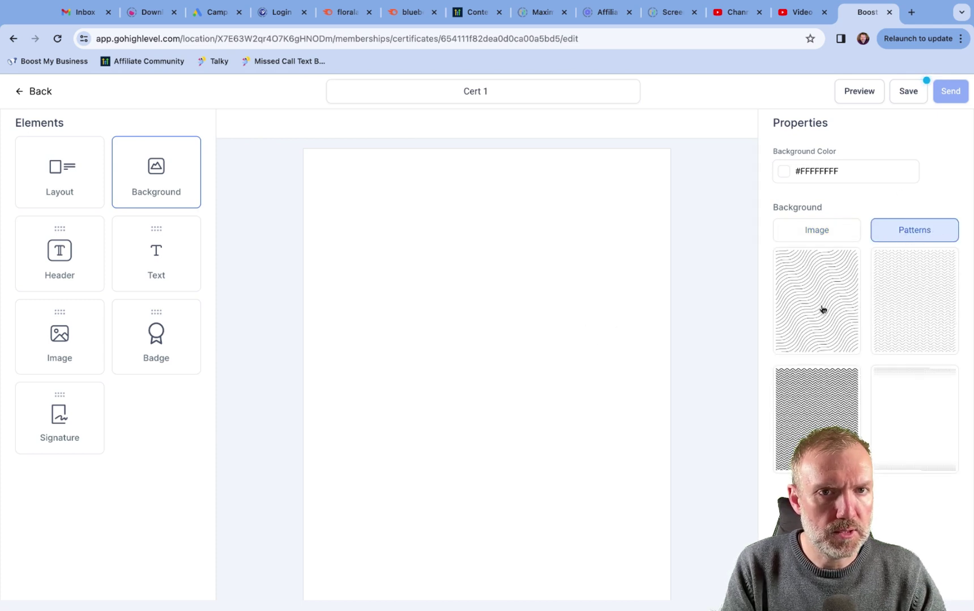
{"action": "left_click", "coordinate": [902, 308]}
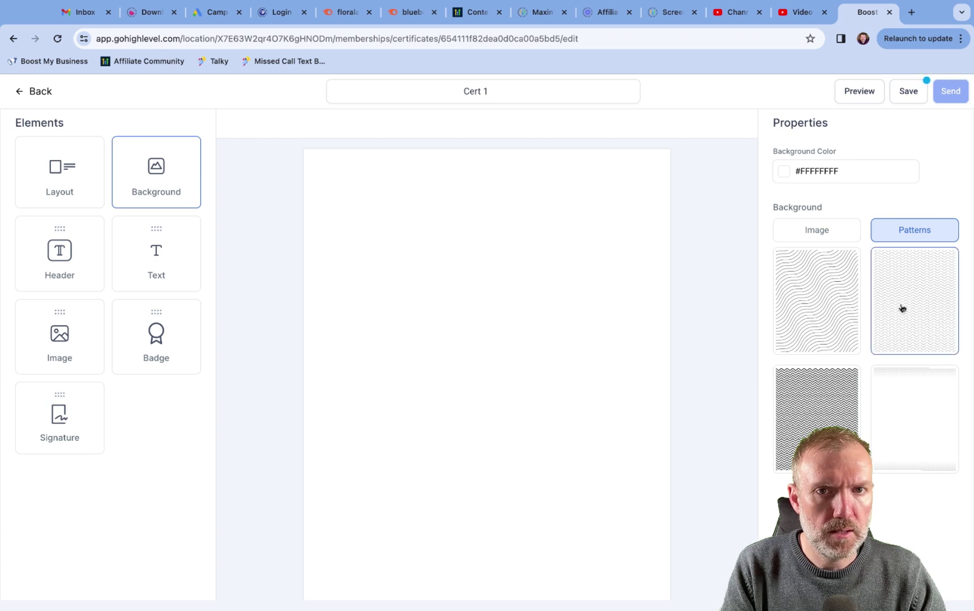
{"action": "left_click", "coordinate": [819, 418]}
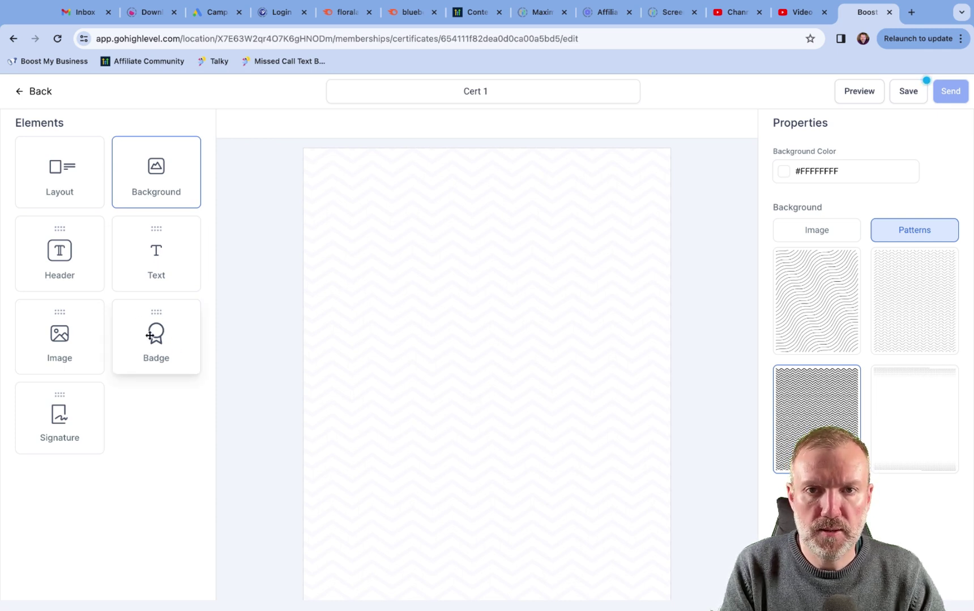
Step: Add the gold ribbon badge and shrink it near the bottom-left corner
{"action": "left_click_drag", "start_coordinate": [155, 339], "coordinate": [488, 333]}
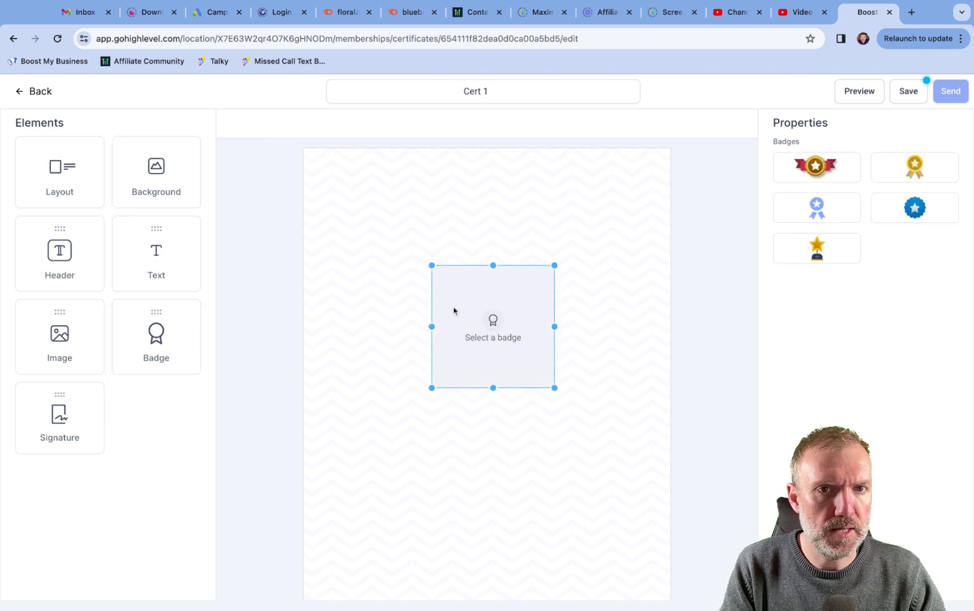
{"action": "left_click", "coordinate": [910, 173]}
{"action": "left_click_drag", "start_coordinate": [554, 264], "coordinate": [470, 338]}
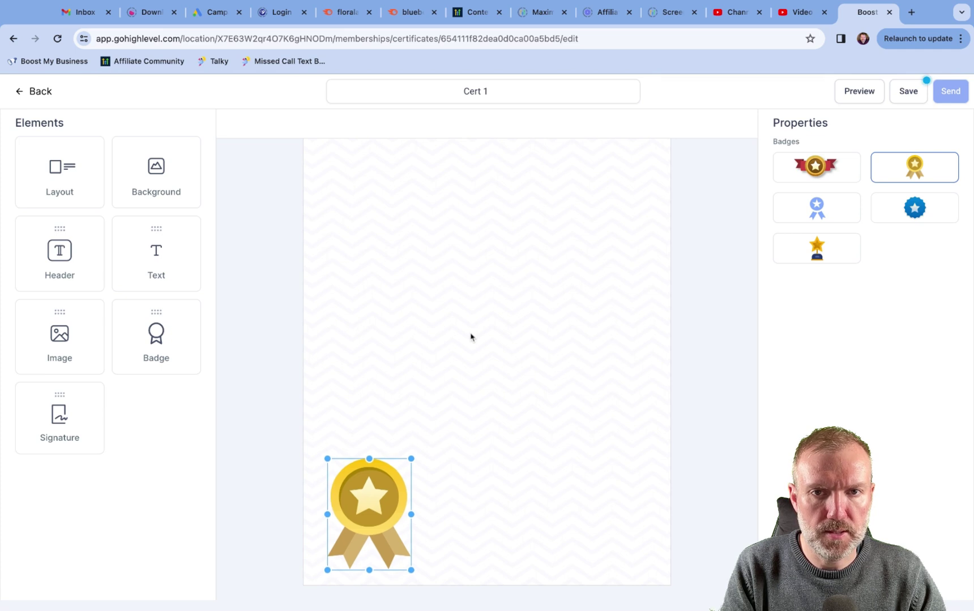
{"action": "scroll", "coordinate": [534, 297], "scroll_direction": "up", "scroll_amount": 1}
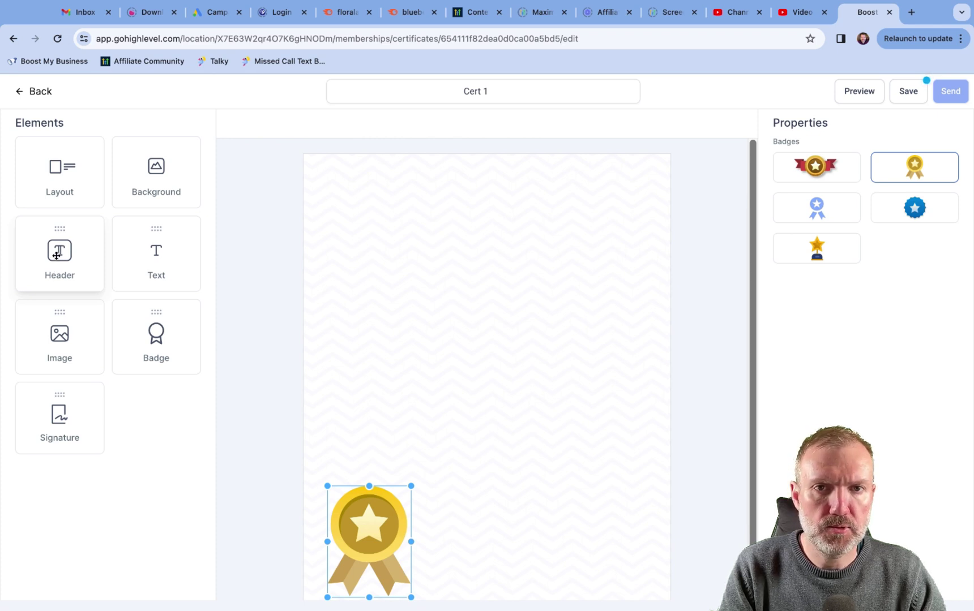
Step: Add a COMPANY NAME heading, a signature block, and a middle text block
{"action": "left_click_drag", "start_coordinate": [56, 256], "coordinate": [507, 265]}
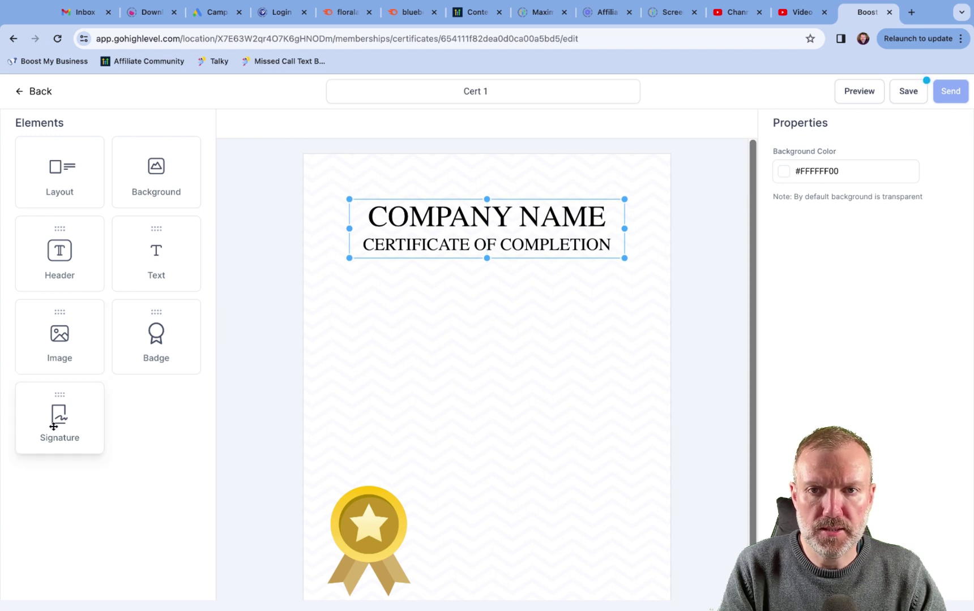
{"action": "left_click_drag", "start_coordinate": [59, 422], "coordinate": [515, 427]}
{"action": "scroll", "coordinate": [516, 414], "scroll_direction": "down", "scroll_amount": 1}
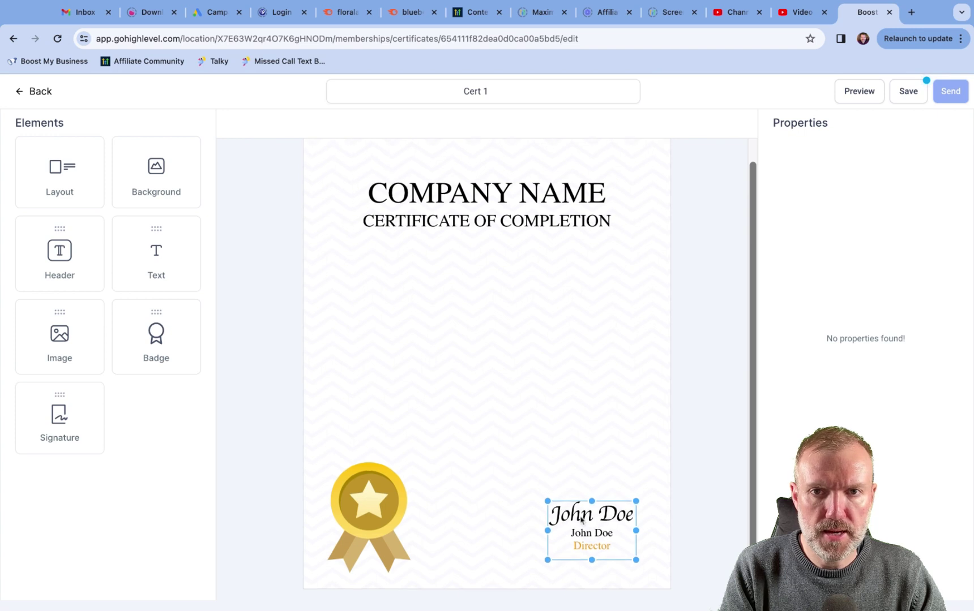
{"action": "left_click_drag", "start_coordinate": [142, 256], "coordinate": [445, 351]}
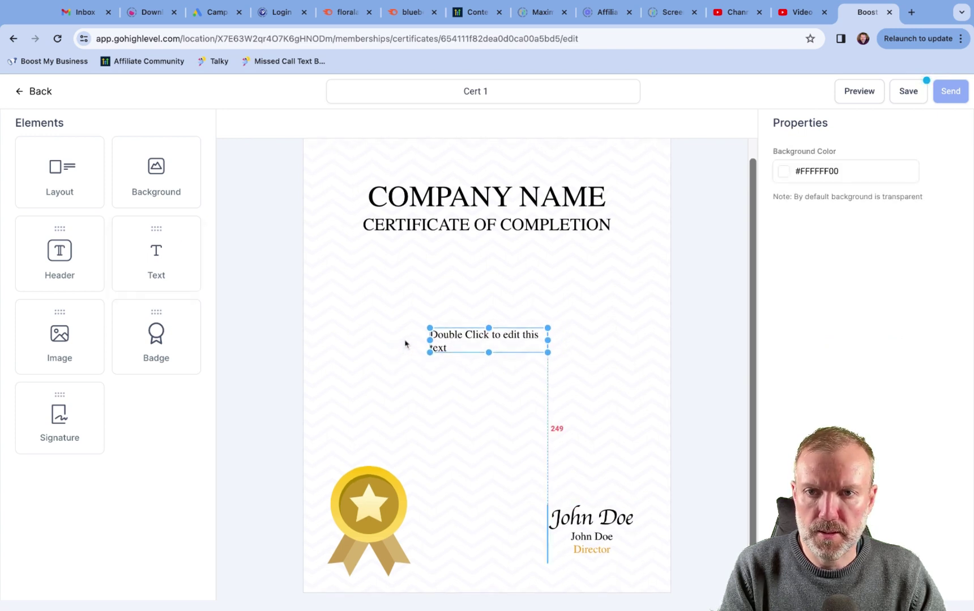
Step: Make the COMPANY NAME heading text 36px and pink
{"action": "left_click", "coordinate": [510, 307]}
{"action": "left_click", "coordinate": [460, 203]}
{"action": "double_click", "coordinate": [460, 202]}
{"action": "left_click_drag", "start_coordinate": [369, 199], "coordinate": [606, 201]}
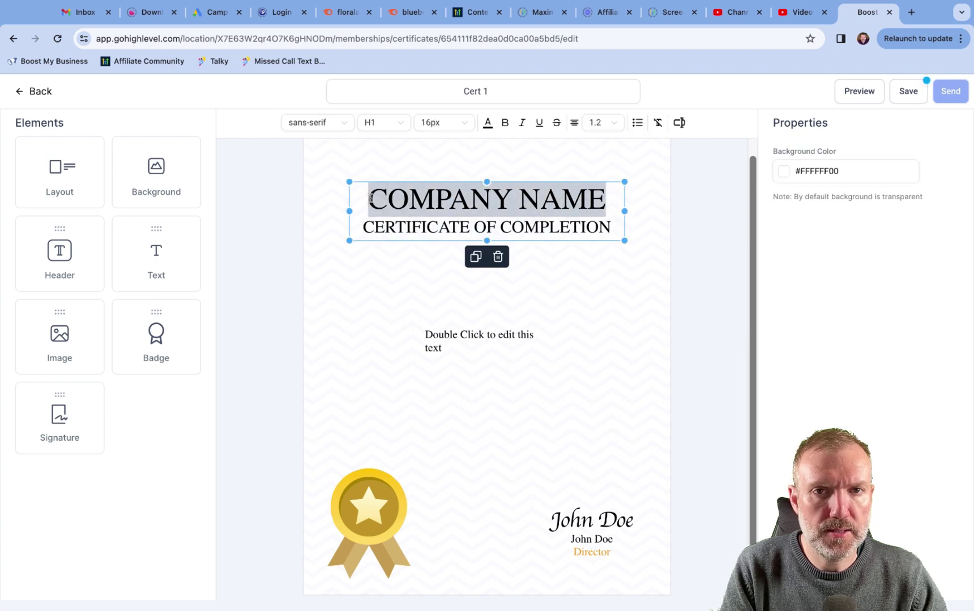
{"action": "left_click", "coordinate": [439, 122]}
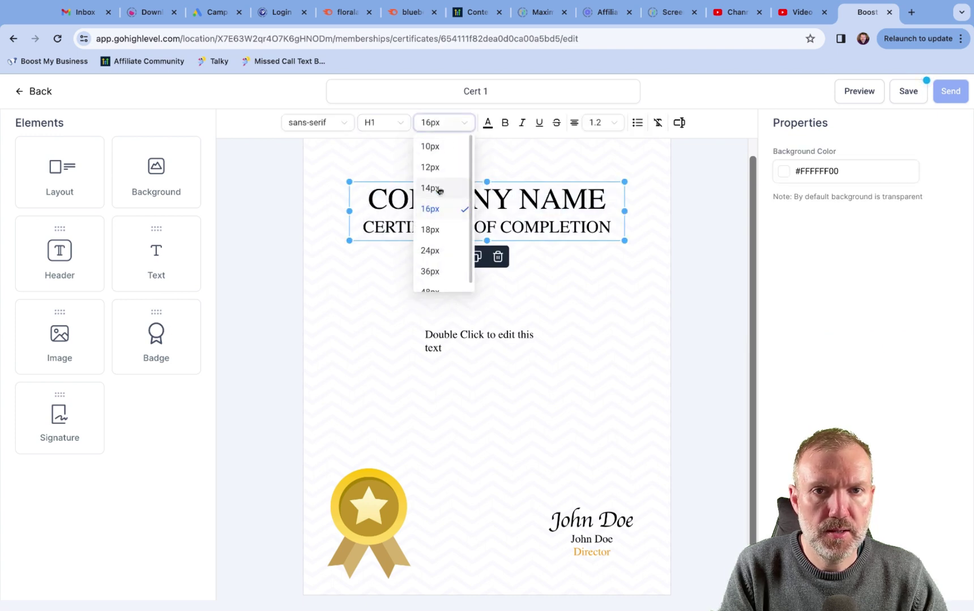
{"action": "left_click", "coordinate": [442, 190]}
{"action": "left_click", "coordinate": [447, 122]}
{"action": "left_click", "coordinate": [443, 271]}
{"action": "left_click", "coordinate": [490, 123]}
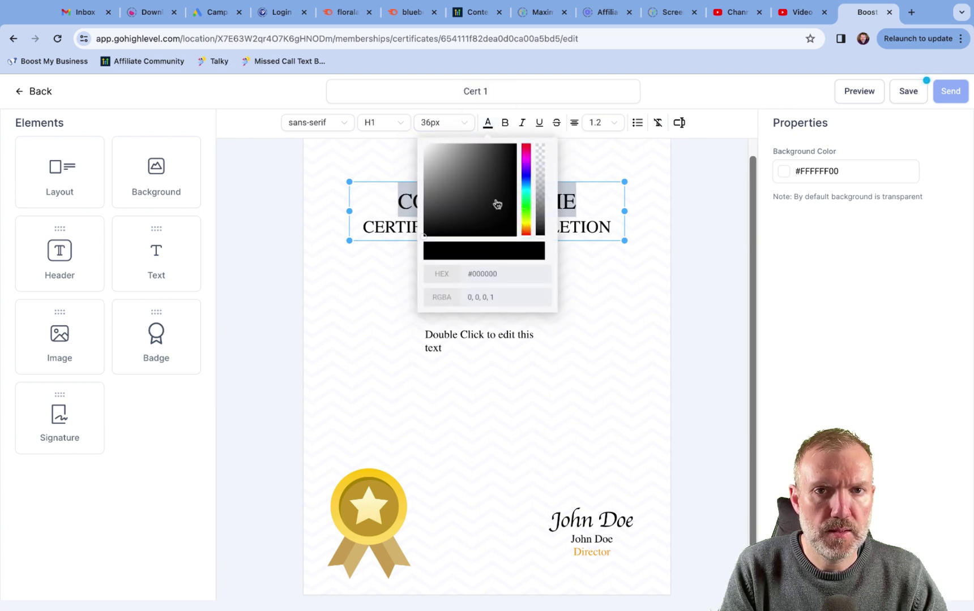
{"action": "left_click", "coordinate": [496, 201]}
{"action": "left_click", "coordinate": [640, 313]}
{"action": "scroll", "coordinate": [478, 297], "scroll_direction": "up", "scroll_amount": 1}
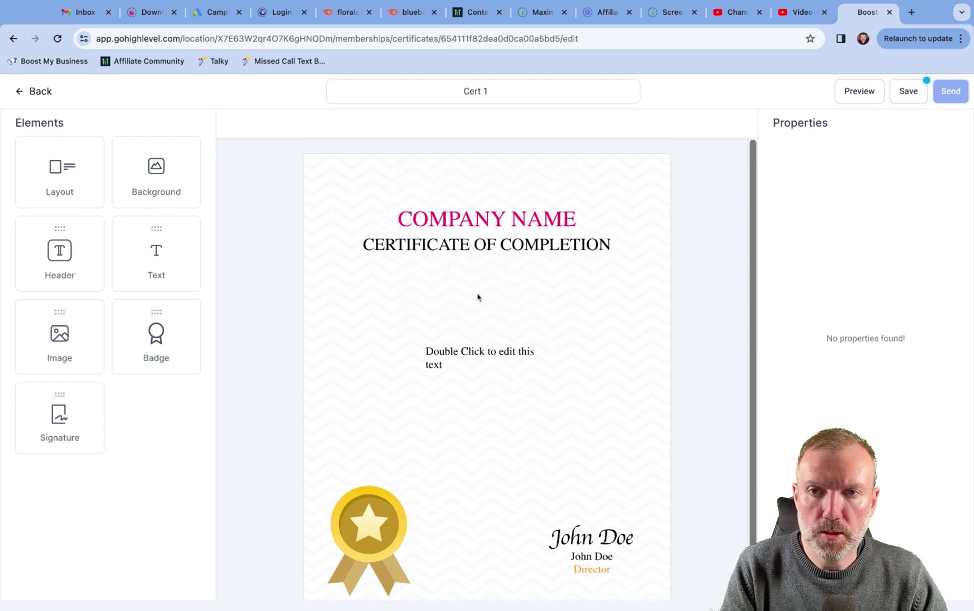
Step: Set the middle text block to 36px, widen it, and centre-align it
{"action": "left_click", "coordinate": [474, 359]}
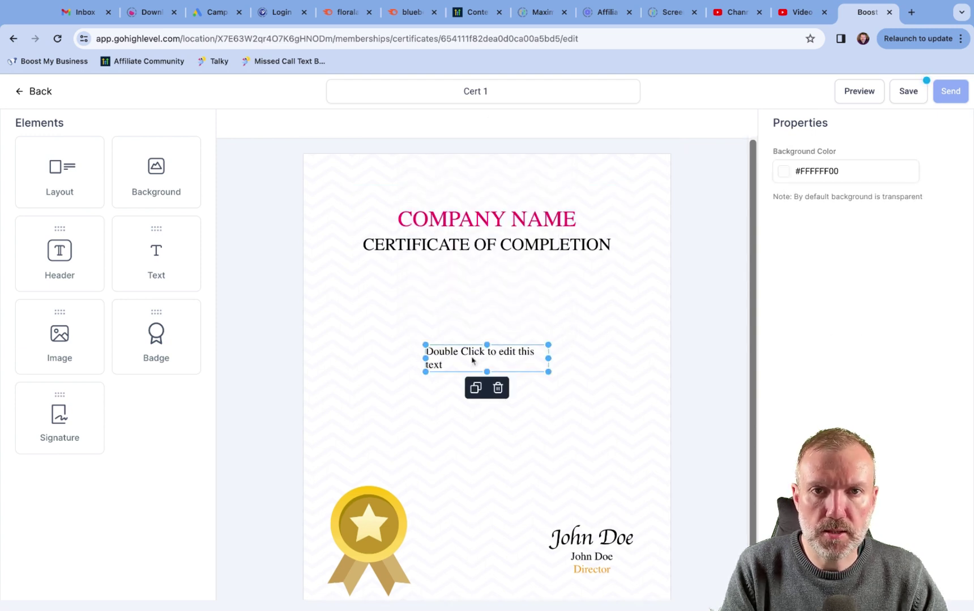
{"action": "double_click", "coordinate": [471, 360]}
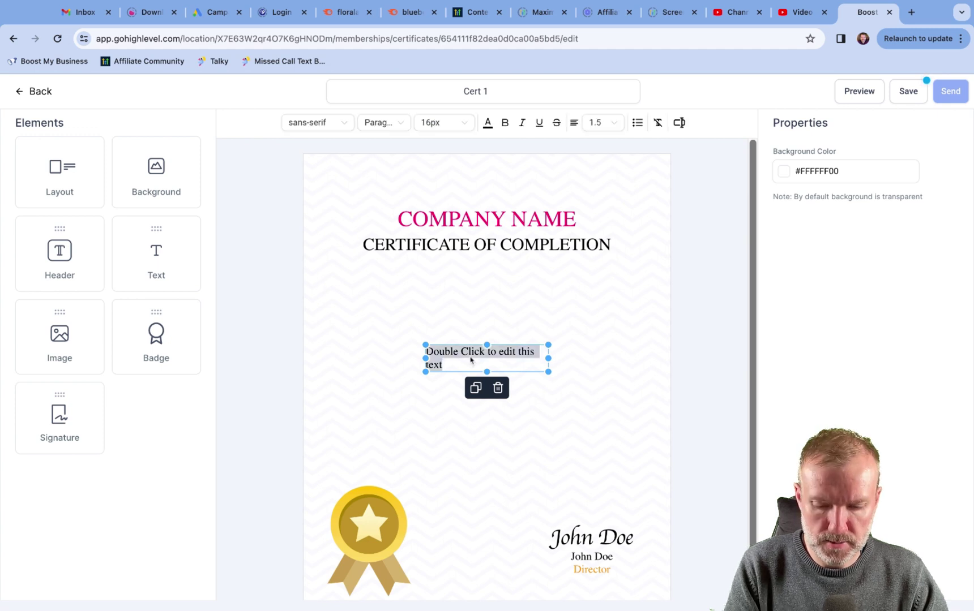
{"action": "left_click", "coordinate": [444, 122]}
{"action": "left_click", "coordinate": [437, 280]}
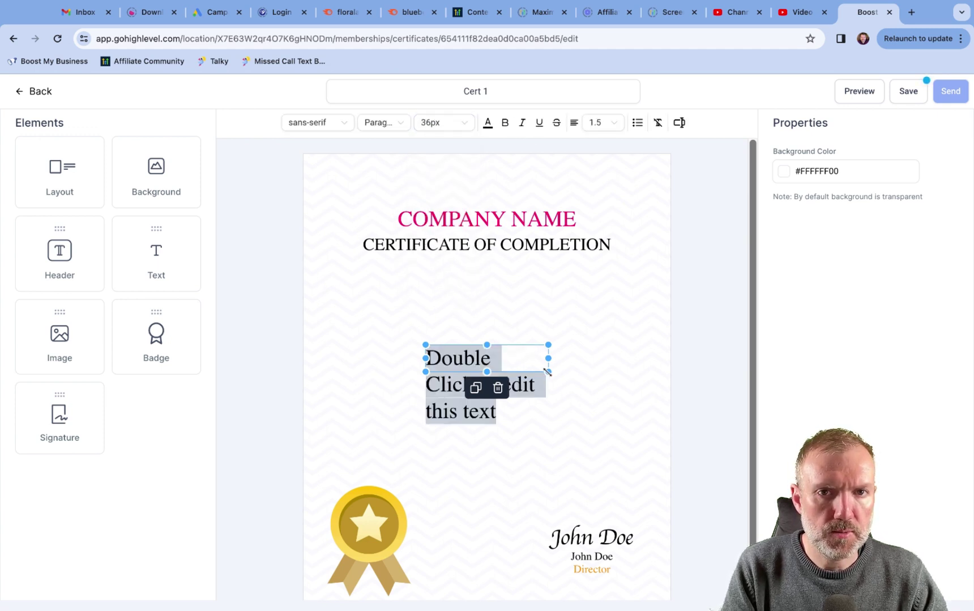
{"action": "left_click_drag", "start_coordinate": [547, 372], "coordinate": [670, 372]}
{"action": "left_click_drag", "start_coordinate": [425, 372], "coordinate": [337, 368]}
{"action": "left_click", "coordinate": [573, 123]}
{"action": "left_click", "coordinate": [563, 100]}
Step: Replace the placeholder with the Course Title custom field {{membership.productTitle}}
{"action": "left_click", "coordinate": [552, 363]}
{"action": "left_click", "coordinate": [565, 401]}
{"action": "left_click", "coordinate": [549, 354]}
{"action": "left_click", "coordinate": [518, 354]}
{"action": "triple_click", "coordinate": [515, 351]}
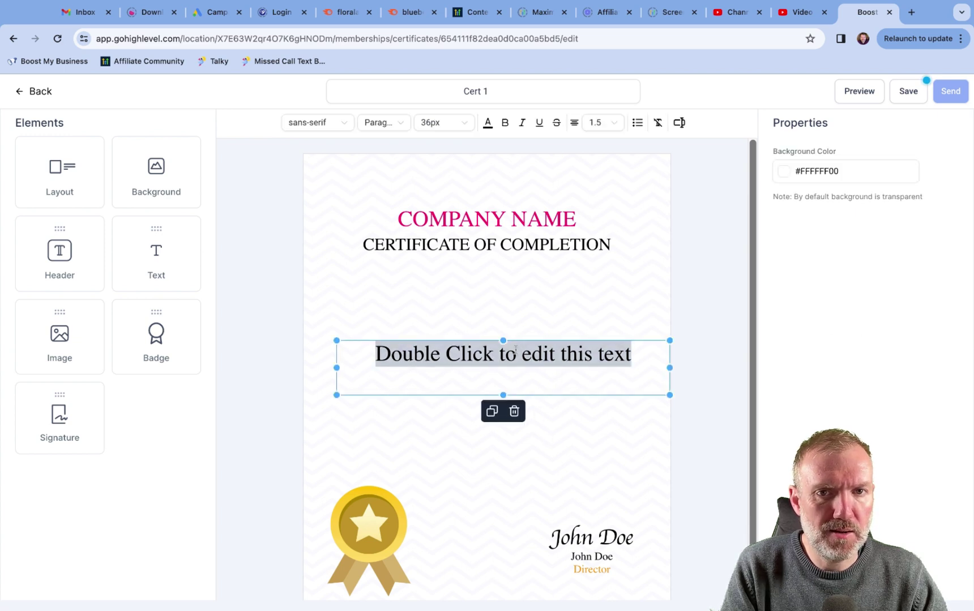
{"action": "left_click", "coordinate": [679, 123]}
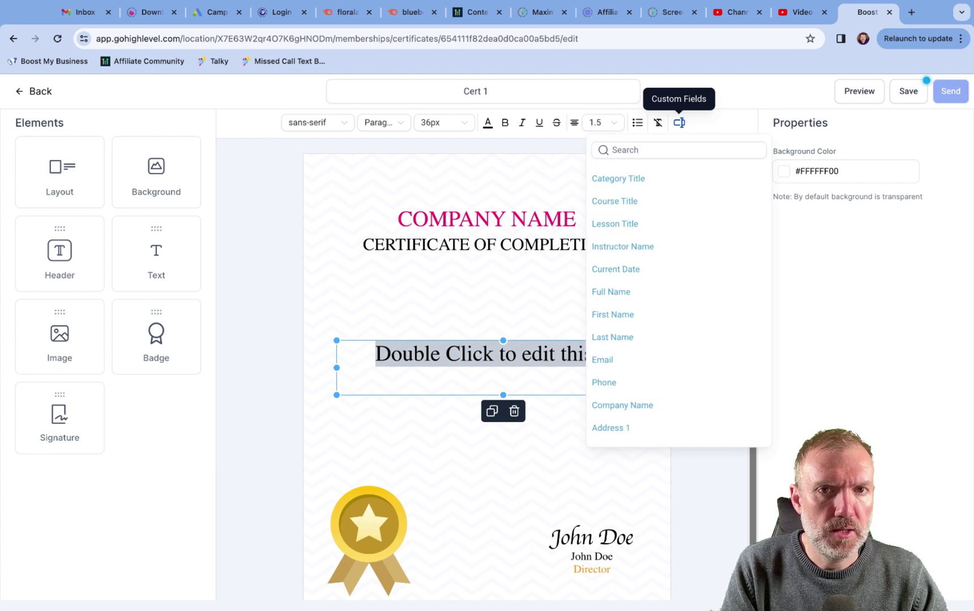
{"action": "left_click", "coordinate": [619, 204]}
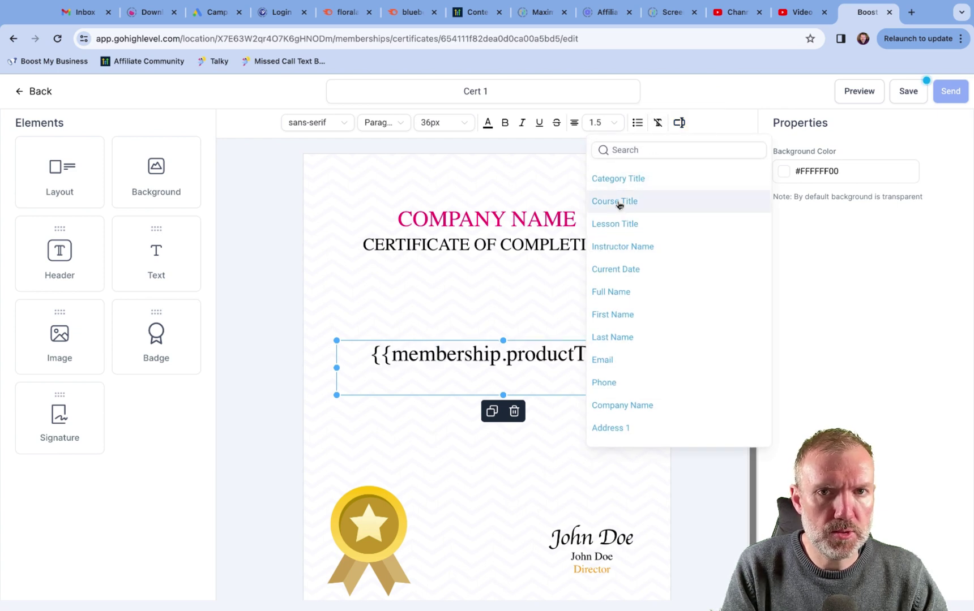
{"action": "left_click", "coordinate": [445, 306]}
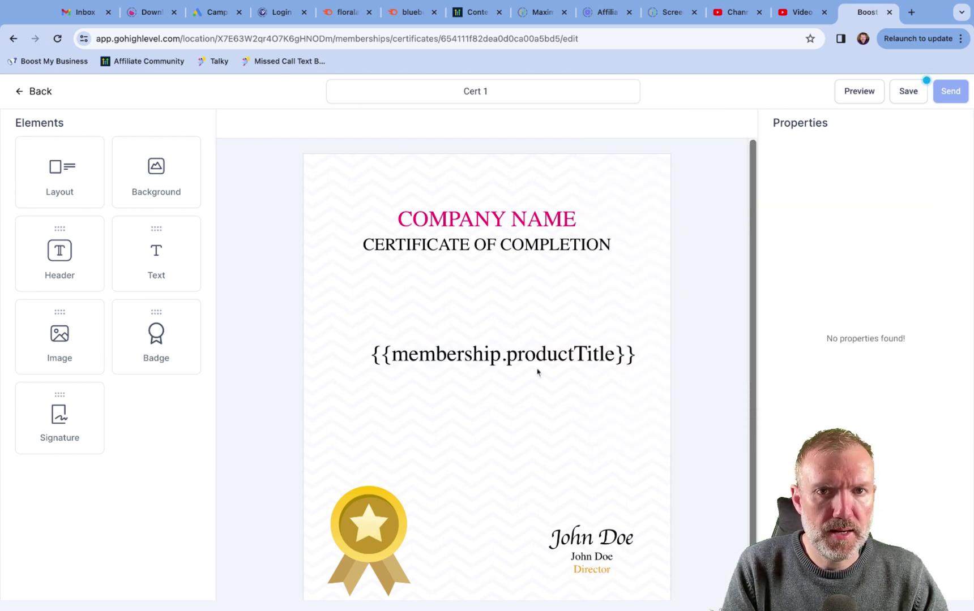
{"action": "left_click", "coordinate": [574, 357]}
Step: Centre the course-title block on the page guide
{"action": "left_click_drag", "start_coordinate": [575, 361], "coordinate": [578, 361]}
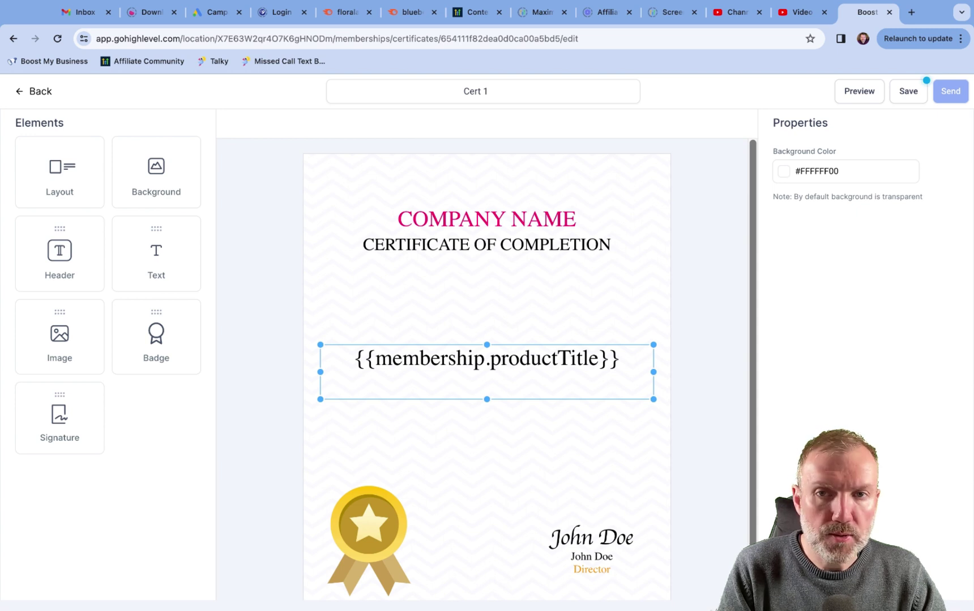
Step: Save Cert 1, preview it in a new tab, then return to the editor
{"action": "left_click", "coordinate": [902, 94]}
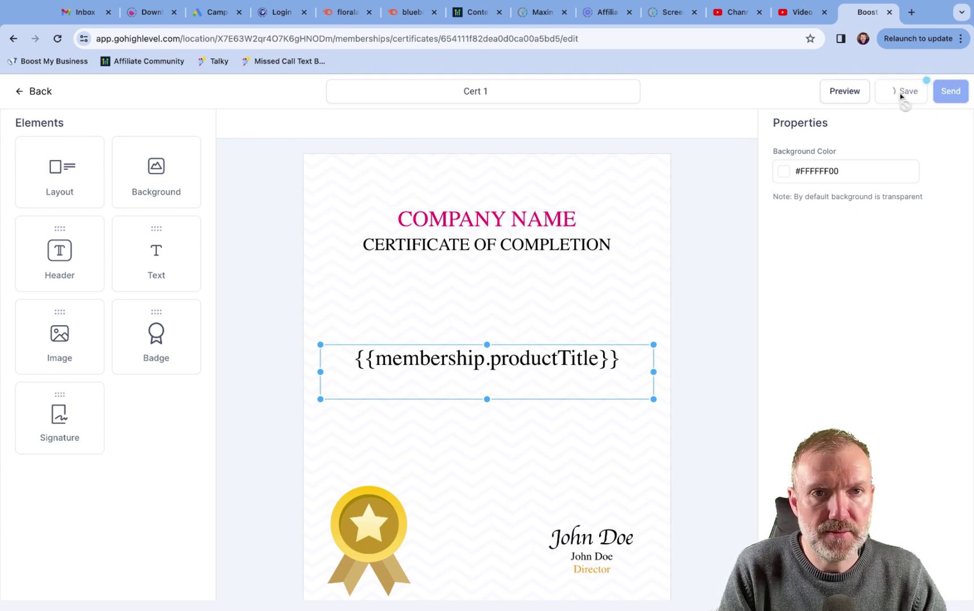
{"action": "left_click", "coordinate": [857, 95]}
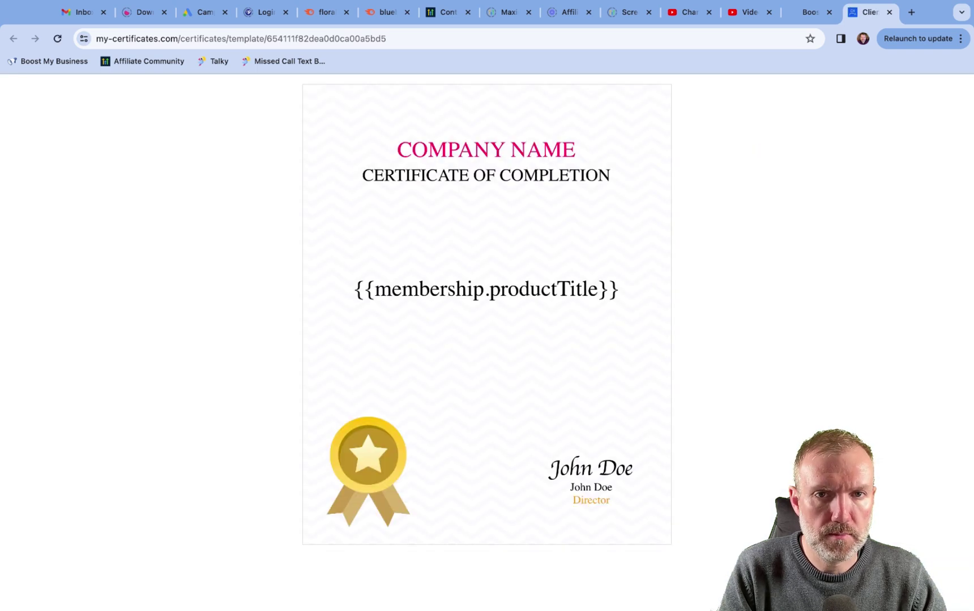
{"action": "key", "text": "ctrl+shift+Tab"}
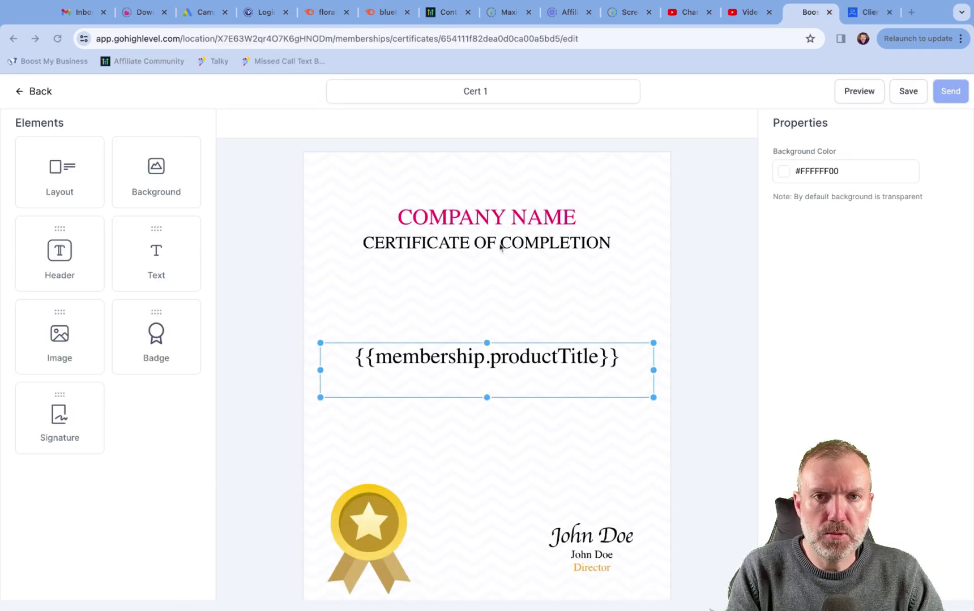
Step: Go via Courses > Products to the HighLevel Masterclass course's Certificates tab
{"action": "left_click", "coordinate": [32, 92]}
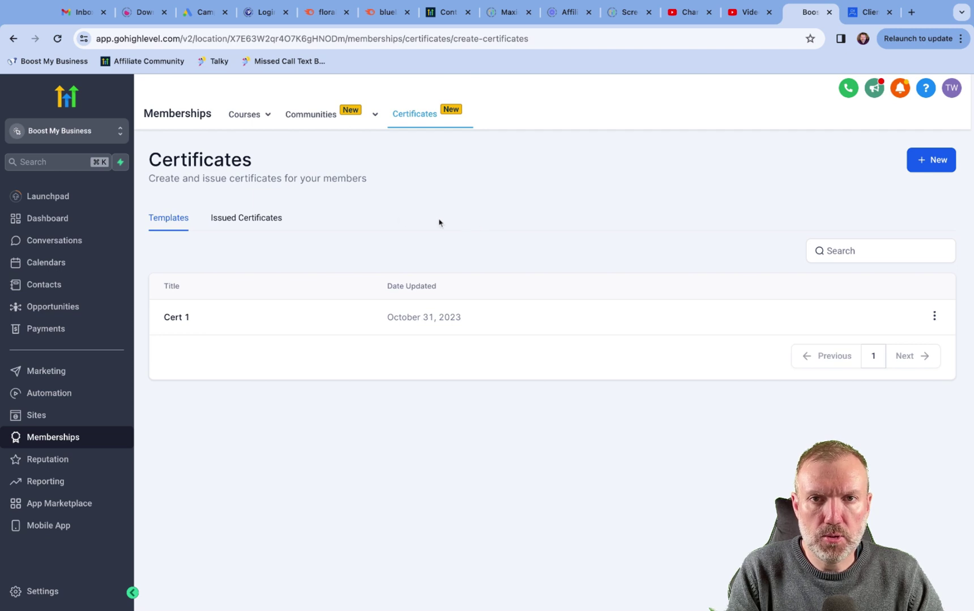
{"action": "left_click", "coordinate": [247, 112]}
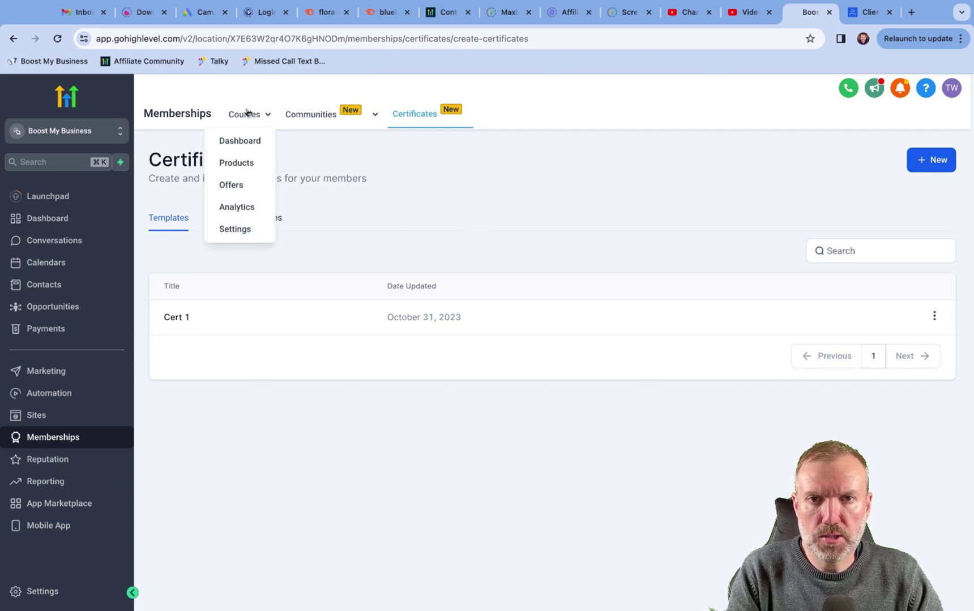
{"action": "left_click", "coordinate": [229, 166]}
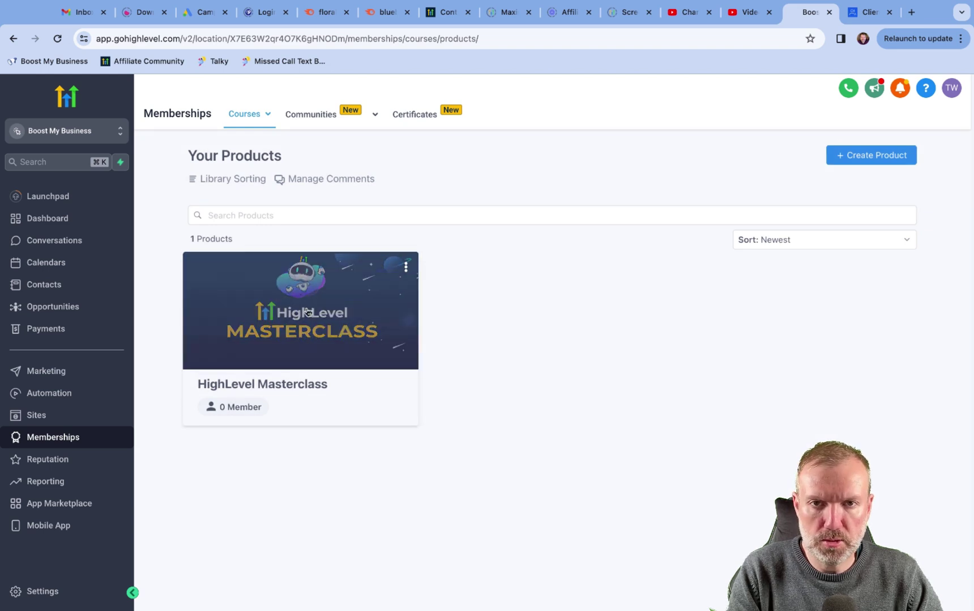
{"action": "left_click", "coordinate": [307, 312]}
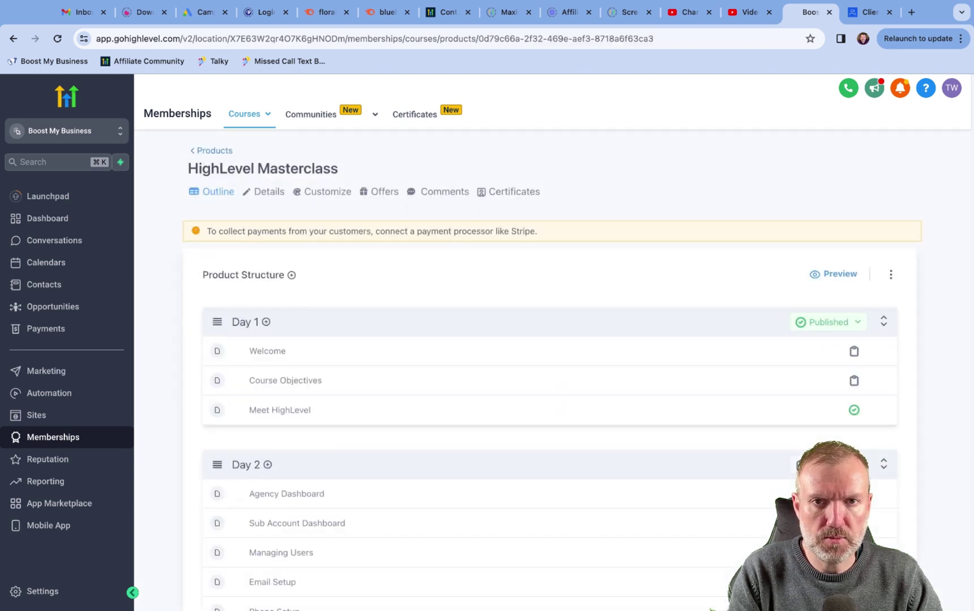
{"action": "left_click", "coordinate": [515, 196]}
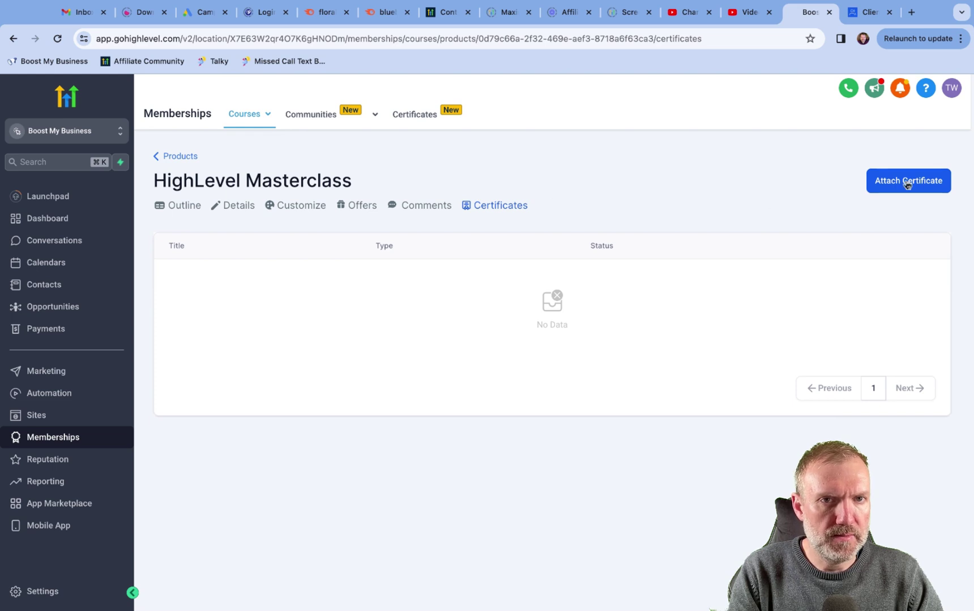
Step: Attach the Cert 1 certificate template to HighLevel Masterclass and save it
{"action": "left_click", "coordinate": [907, 182]}
{"action": "left_click", "coordinate": [457, 331]}
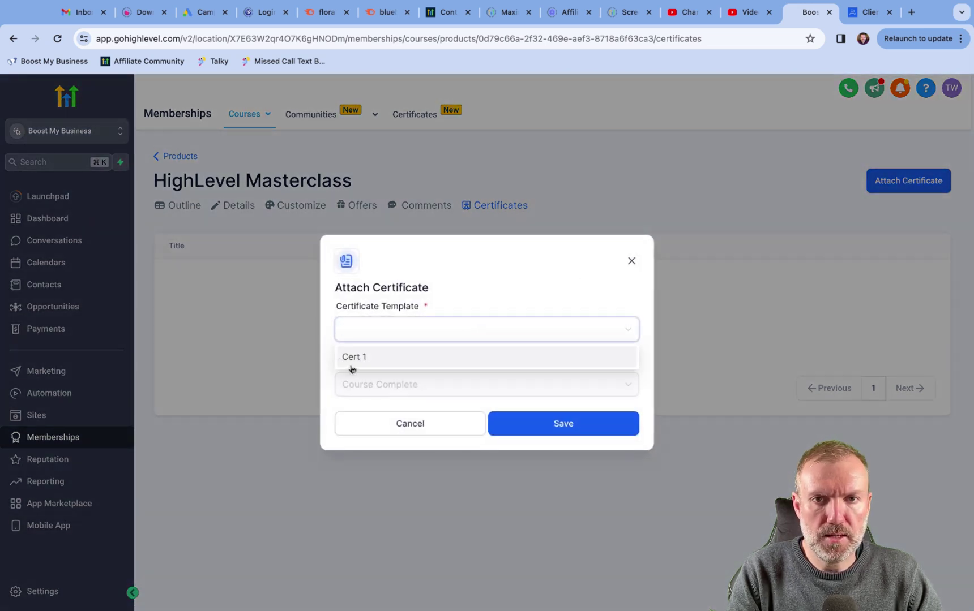
{"action": "left_click", "coordinate": [366, 362]}
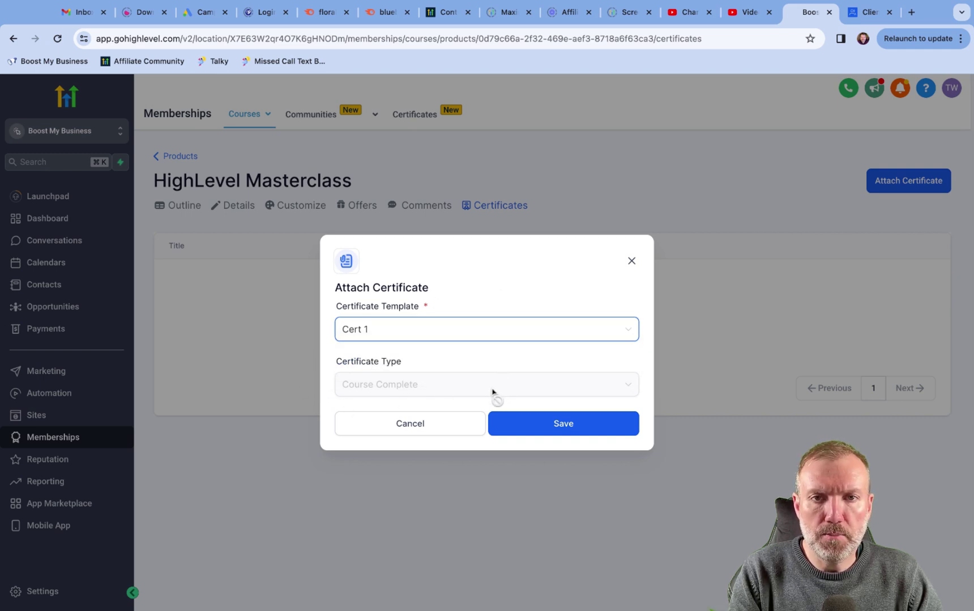
{"action": "left_click", "coordinate": [562, 427]}
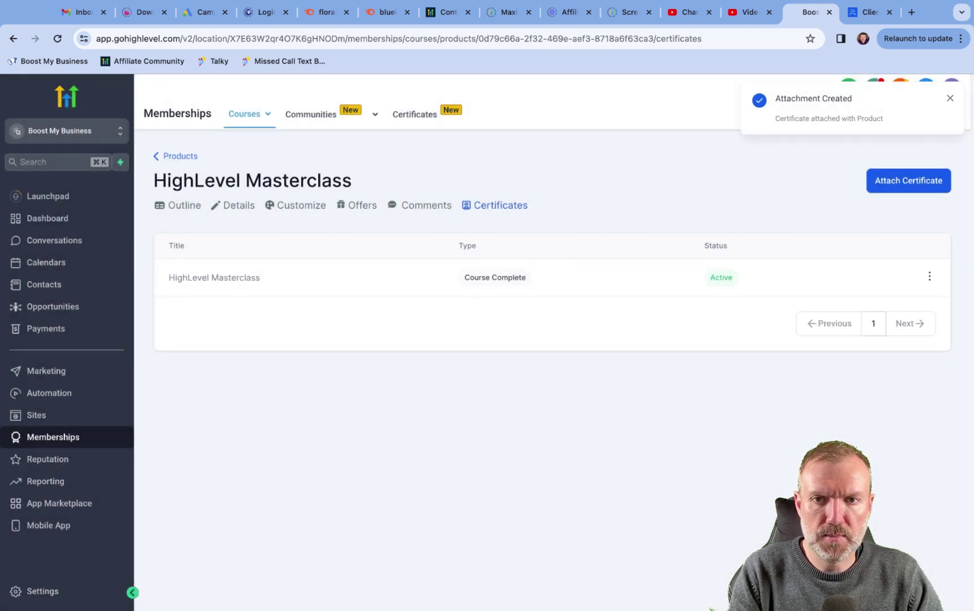